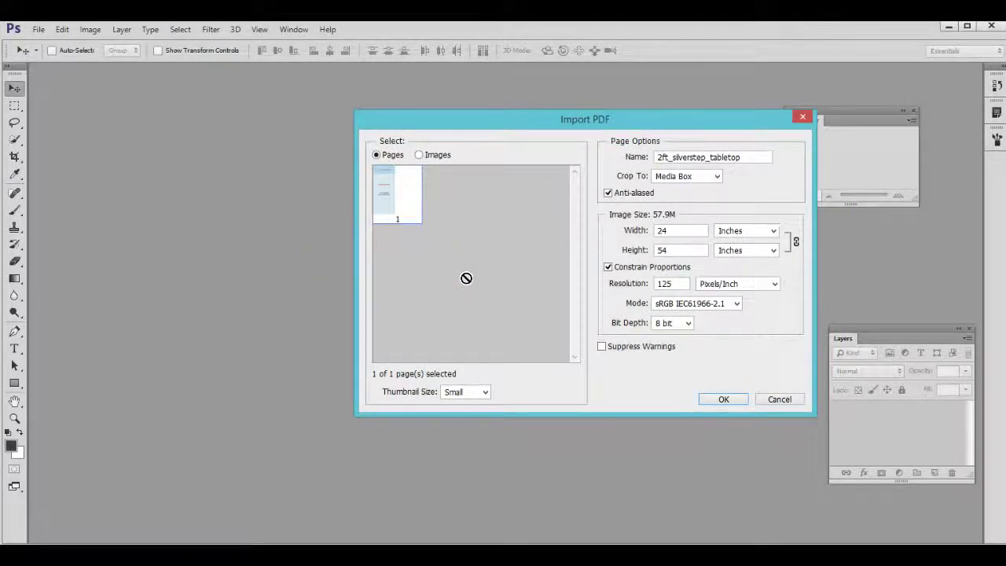
Import the PDF template page cropped to Media Box, at 125 pixels/inch in CMYK Color mode
{"action": "left_click", "coordinate": [716, 176]}
{"action": "left_click", "coordinate": [716, 176]}
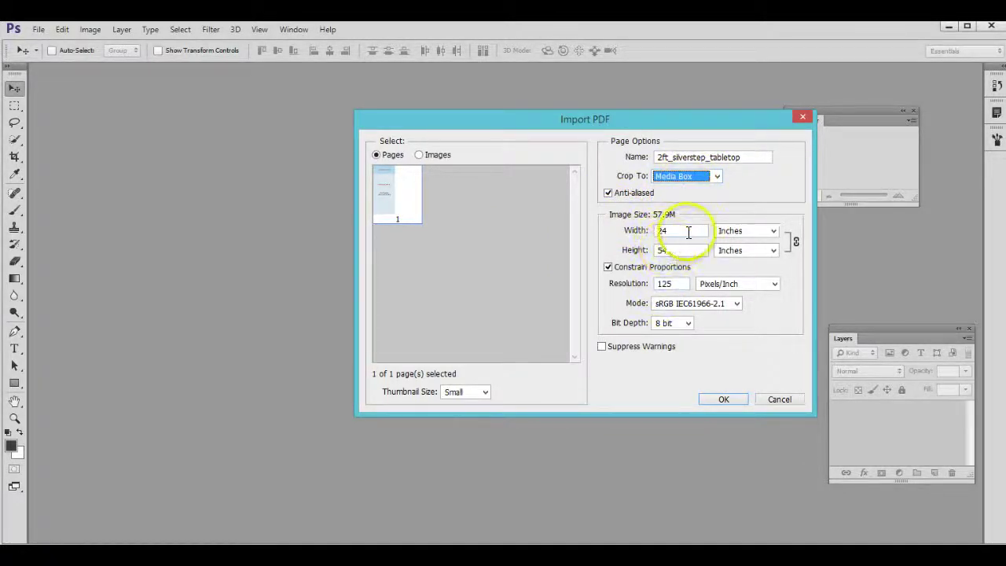
{"action": "double_click", "coordinate": [670, 282]}
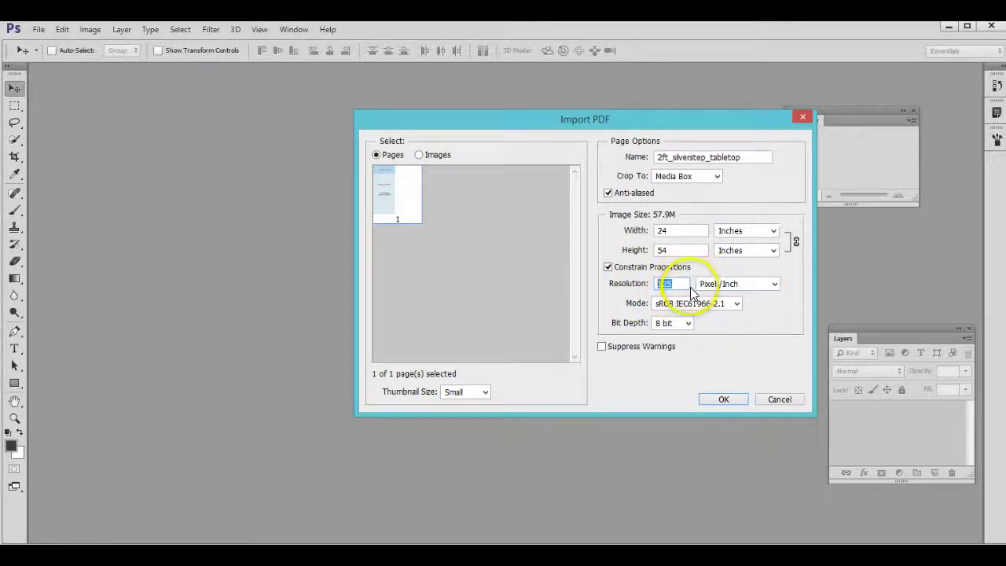
{"action": "left_click", "coordinate": [737, 304]}
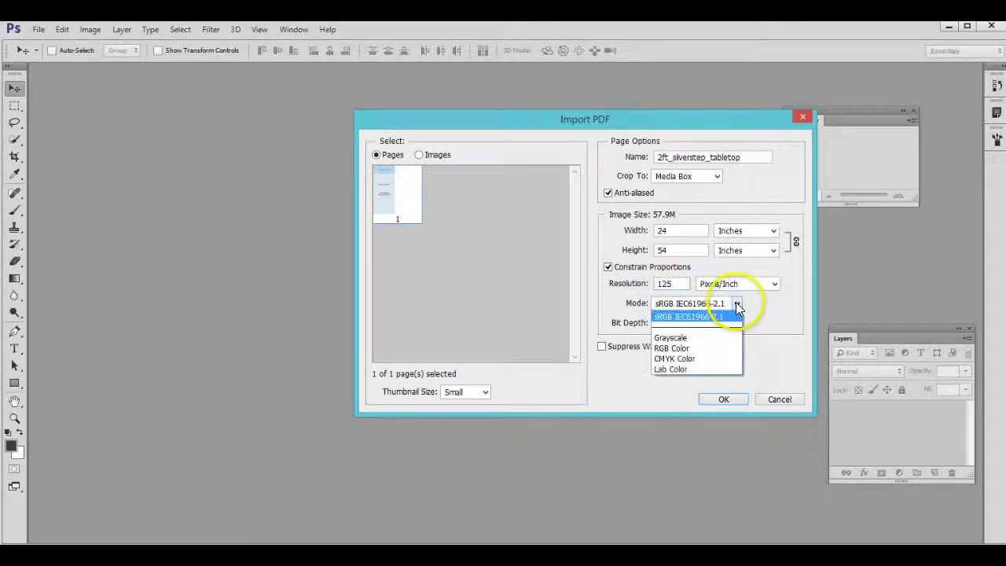
{"action": "left_click", "coordinate": [679, 359]}
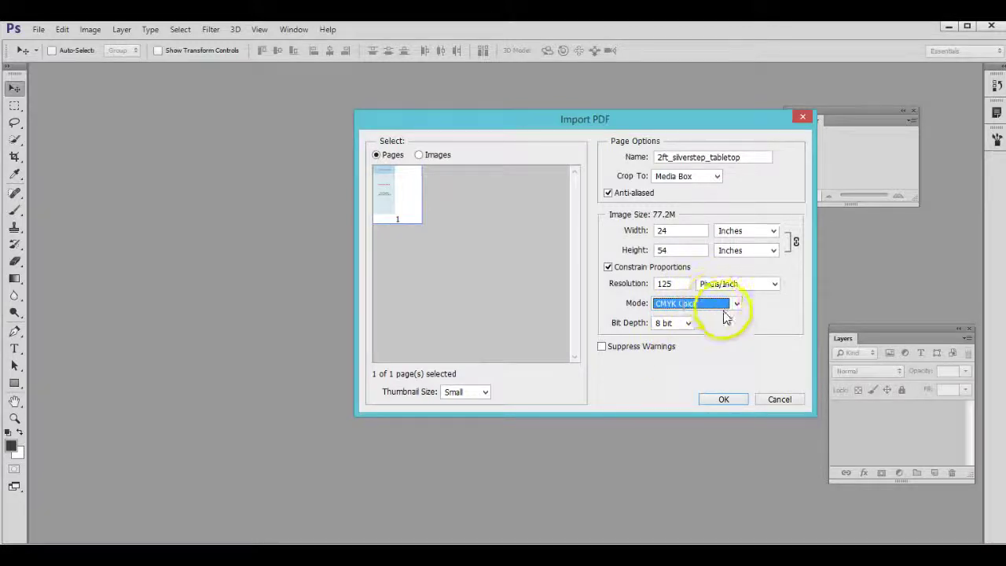
{"action": "key", "text": "shift+Tab"}
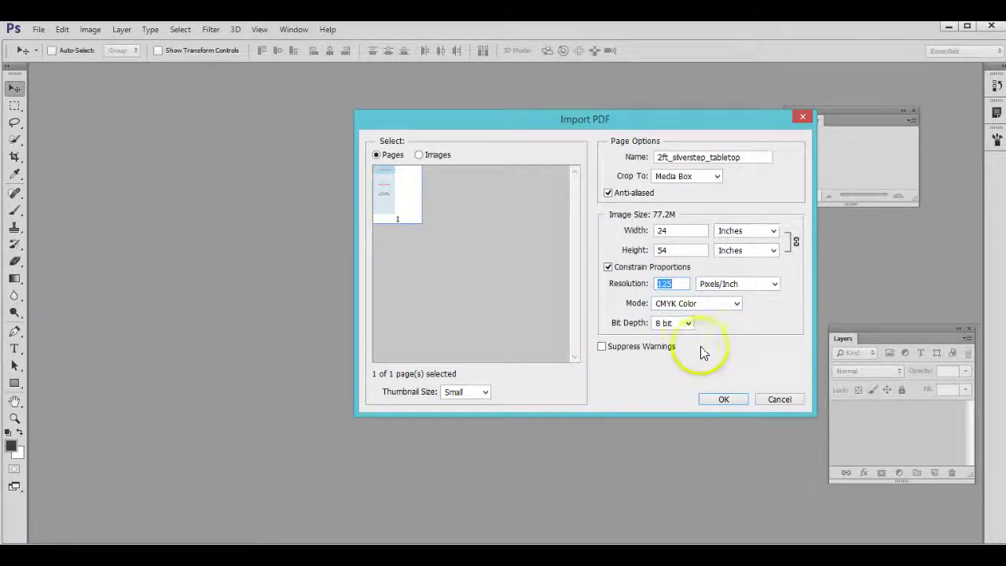
{"action": "left_click", "coordinate": [724, 399]}
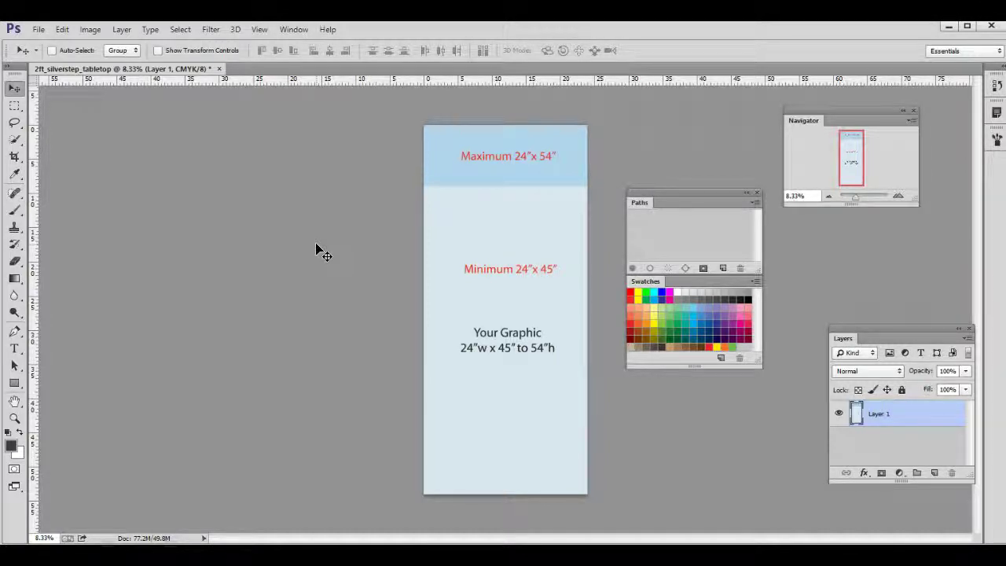
{"action": "left_click", "coordinate": [912, 422]}
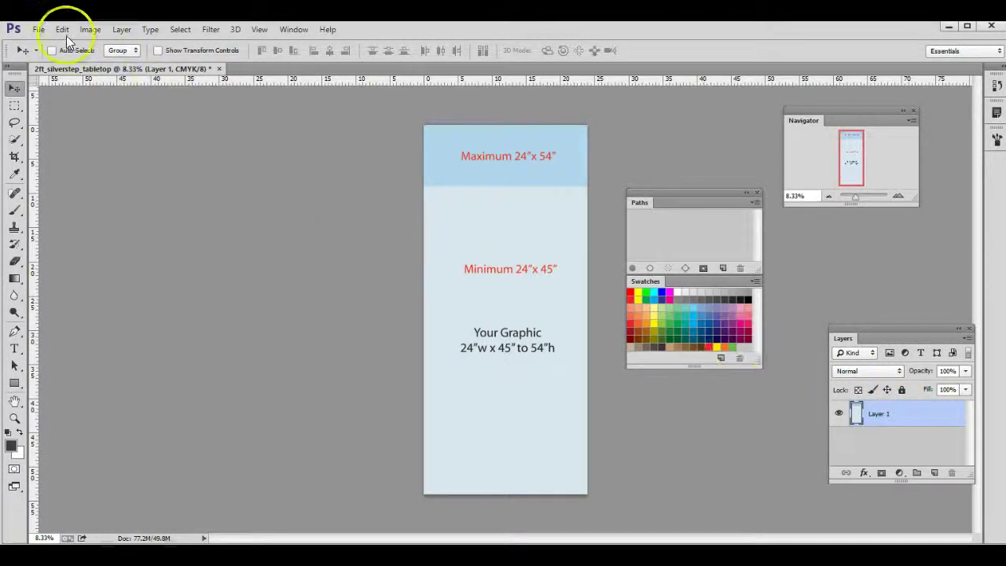
{"action": "left_click", "coordinate": [33, 30]}
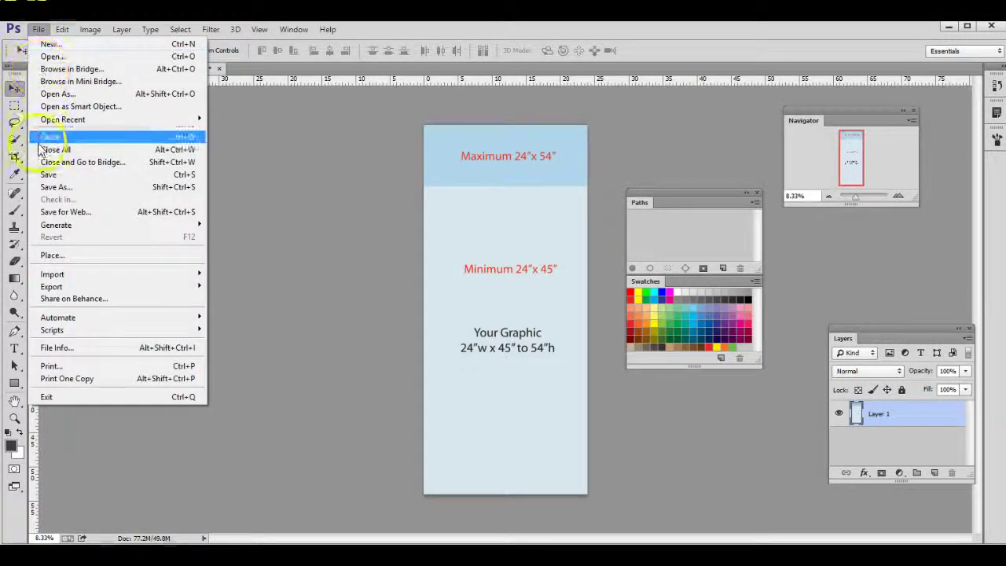
{"action": "left_click", "coordinate": [313, 280]}
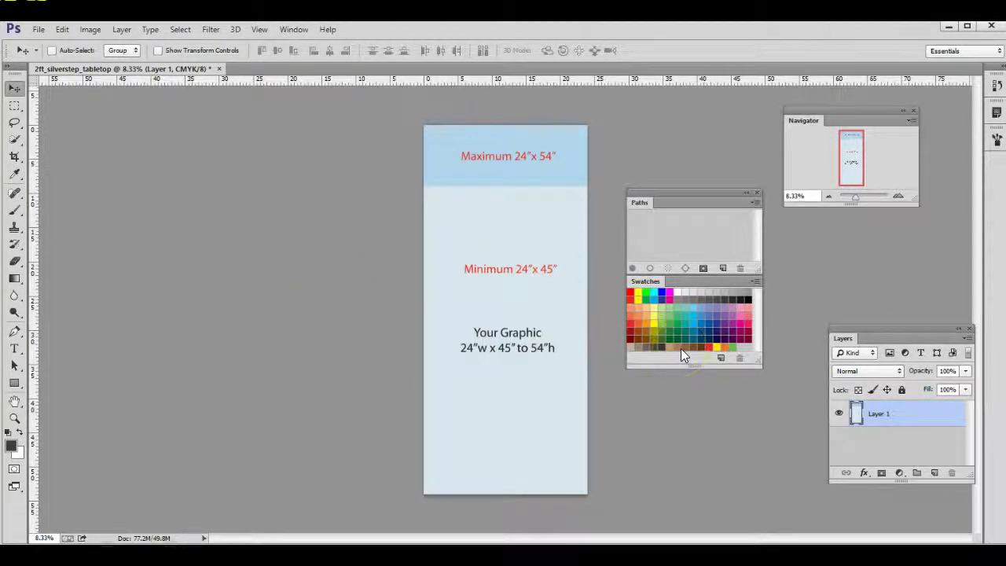
{"action": "left_click", "coordinate": [840, 413]}
{"action": "left_click", "coordinate": [839, 413]}
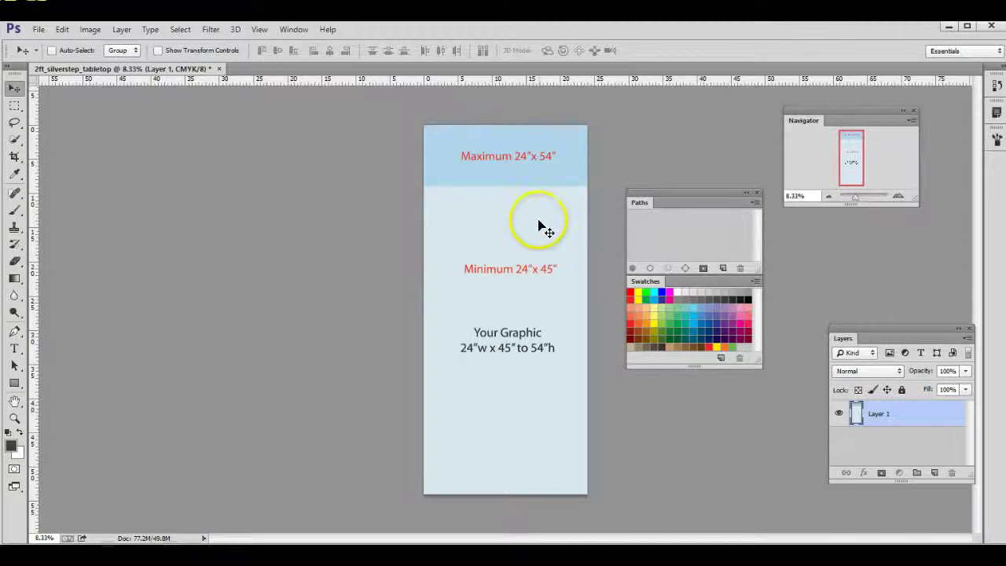
Place a horizontal guide along the template's dark blue band, align it with the page's top edge, and remove it
{"action": "left_click_drag", "start_coordinate": [304, 79], "coordinate": [503, 186]}
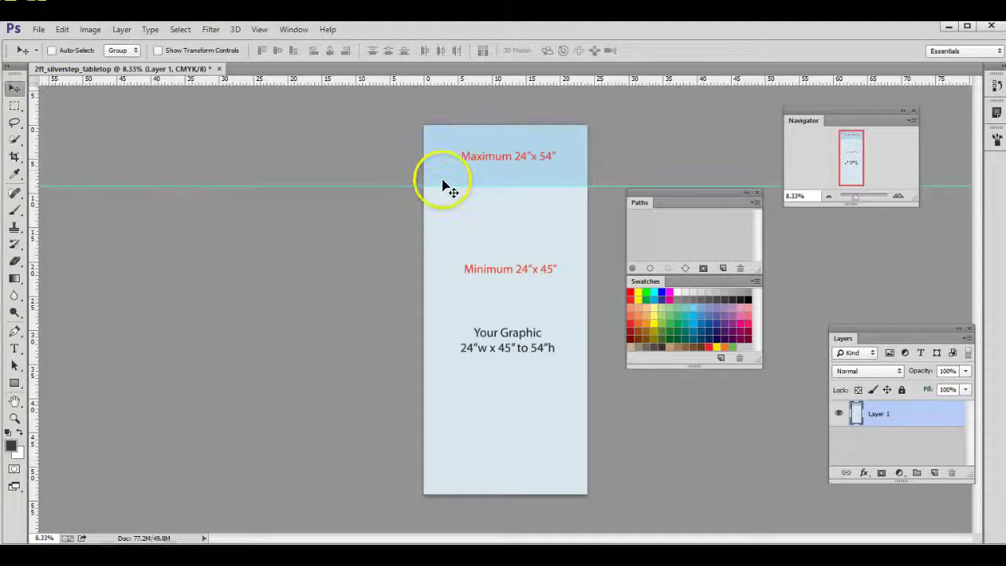
{"action": "left_click_drag", "start_coordinate": [444, 188], "coordinate": [445, 124]}
{"action": "left_click", "coordinate": [465, 366]}
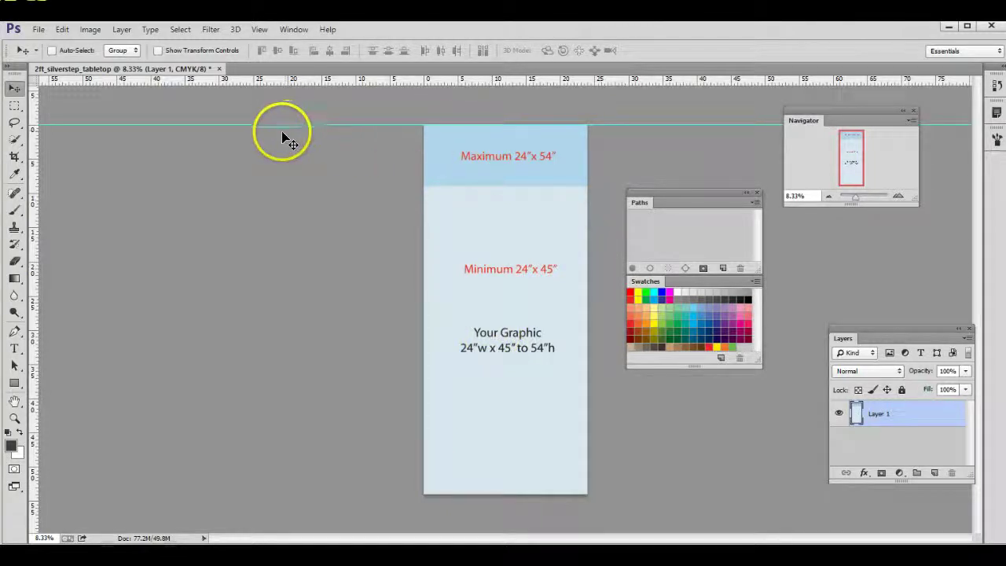
{"action": "left_click_drag", "start_coordinate": [288, 124], "coordinate": [346, 30]}
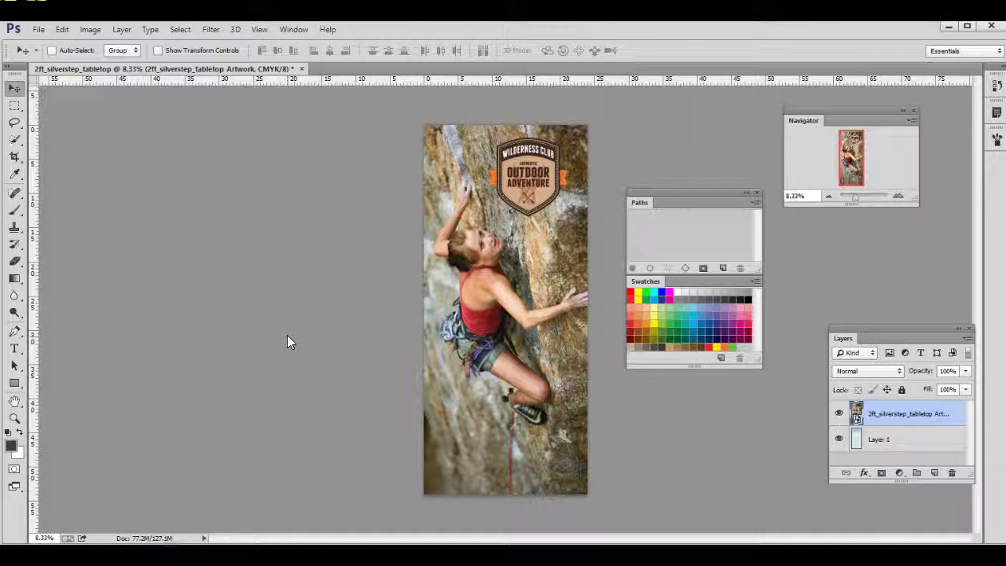
Preview the artwork layer over the template at reduced opacity in Blending Options, and discard the change
{"action": "right_click", "coordinate": [909, 415]}
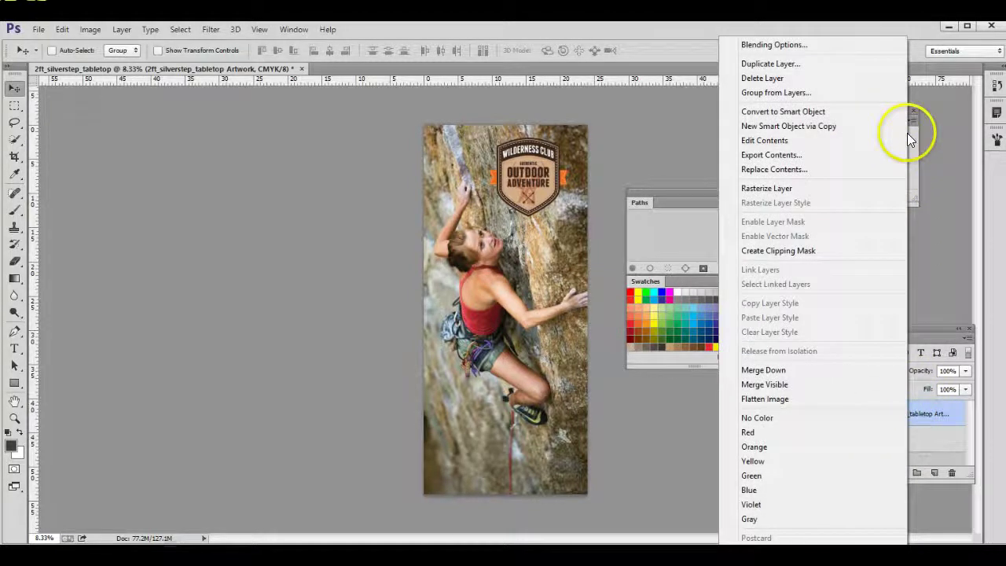
{"action": "left_click", "coordinate": [837, 45]}
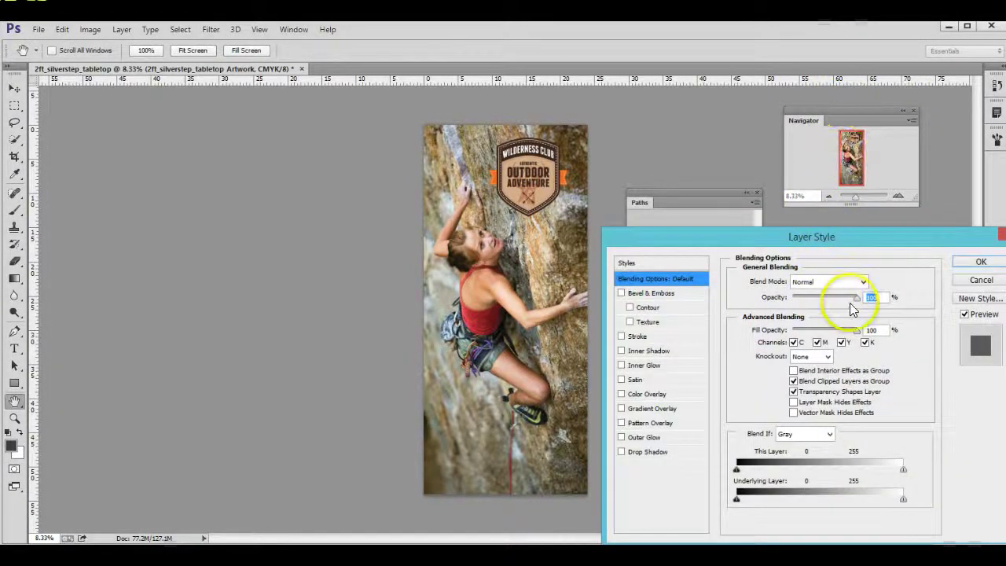
{"action": "key", "text": "shift+Down"}
{"action": "key", "text": "shift+Down"}
{"action": "key", "text": "shift+Down"}
{"action": "key", "text": "shift+Down"}
{"action": "key", "text": "shift+Down"}
{"action": "key", "text": "shift+Down"}
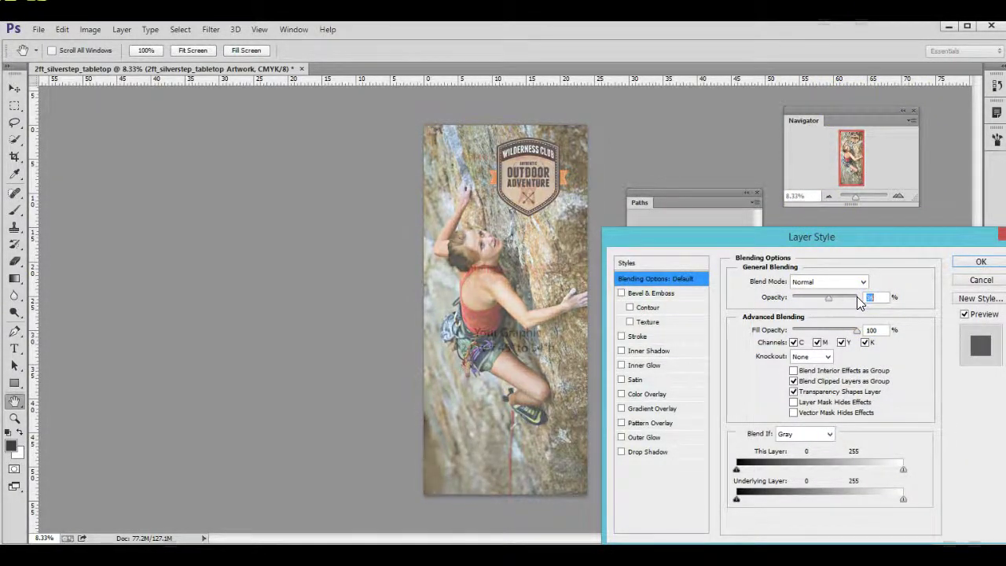
{"action": "key", "text": "shift+Down"}
{"action": "key", "text": "shift+Down"}
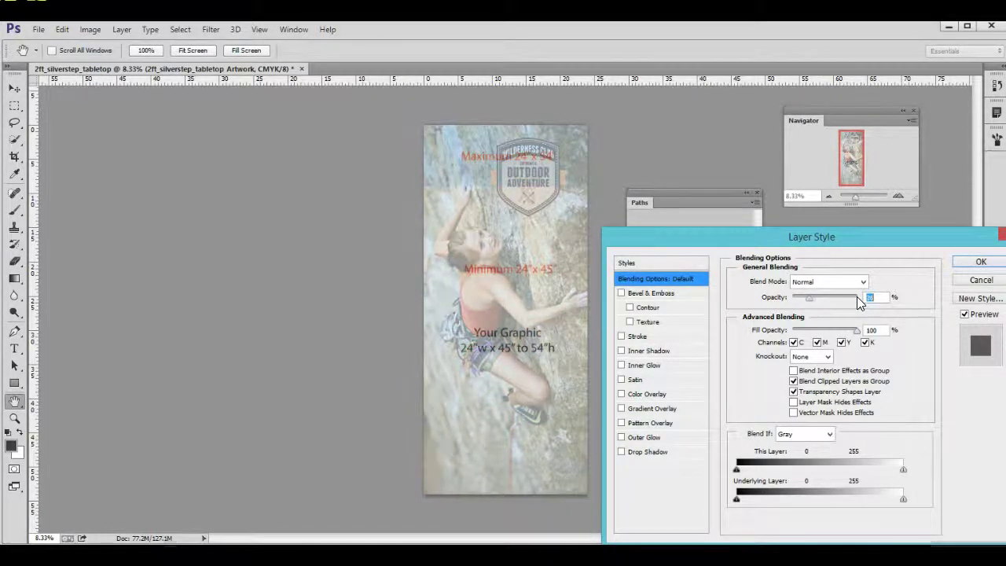
{"action": "key", "text": "shift+Down"}
{"action": "left_click_drag", "start_coordinate": [805, 298], "coordinate": [859, 299]}
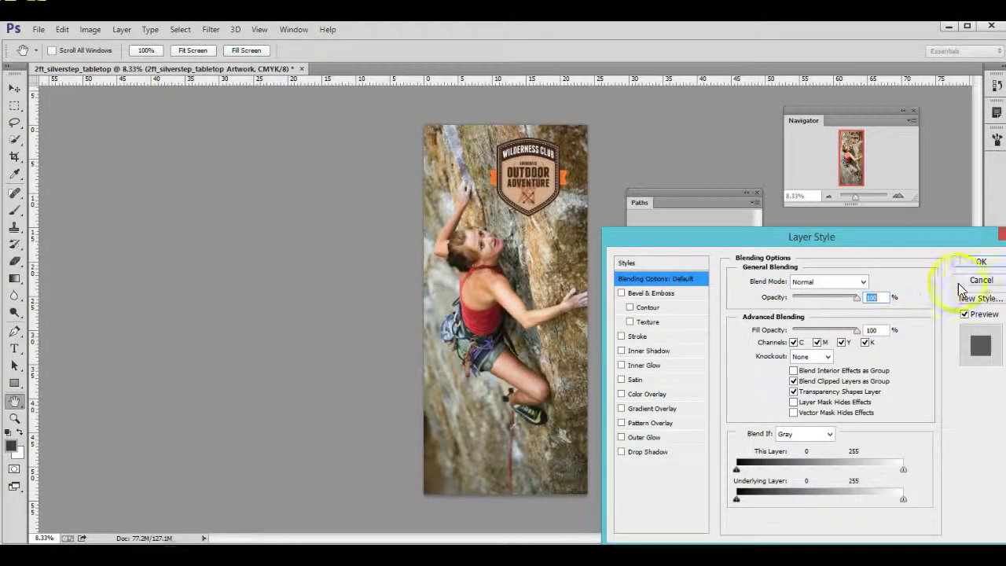
{"action": "left_click", "coordinate": [974, 282]}
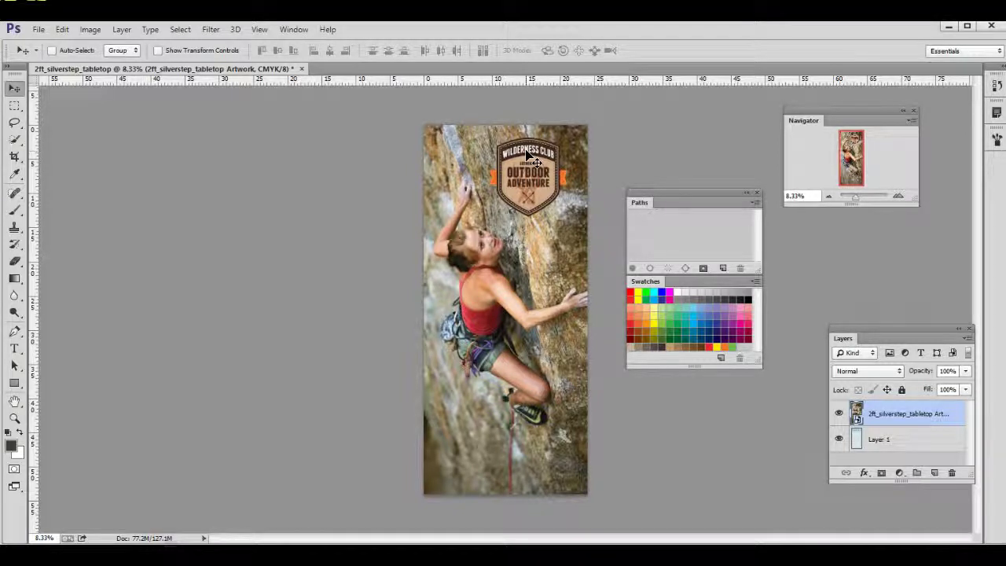
Examine the image sharpness around the climber's arm and torso at 66.67% zoom
{"action": "key", "text": "ctrl+plus"}
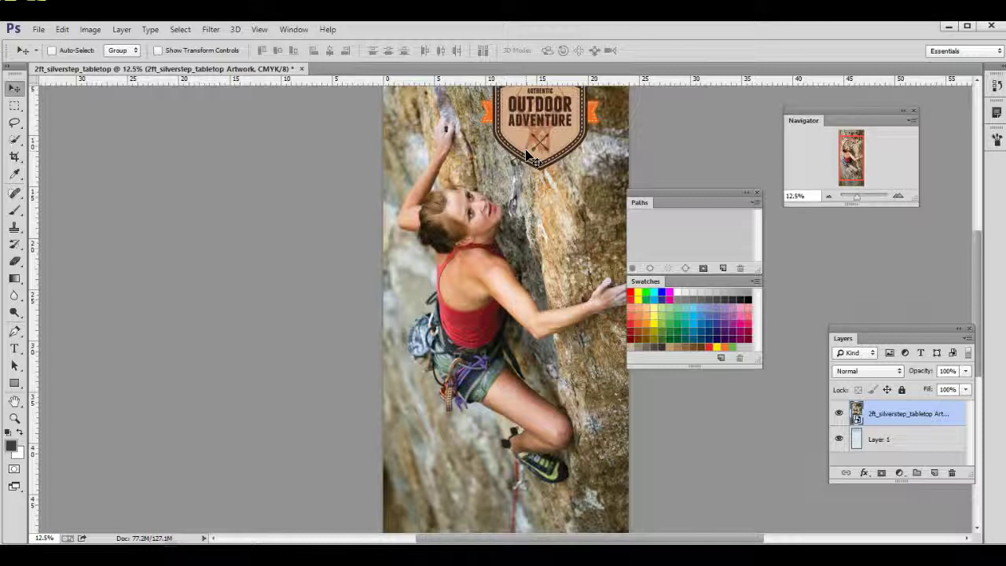
{"action": "key", "text": "ctrl+plus"}
{"action": "key", "text": "ctrl+plus"}
{"action": "key", "text": "ctrl+plus"}
{"action": "key", "text": "ctrl+plus"}
{"action": "key", "text": "ctrl+plus"}
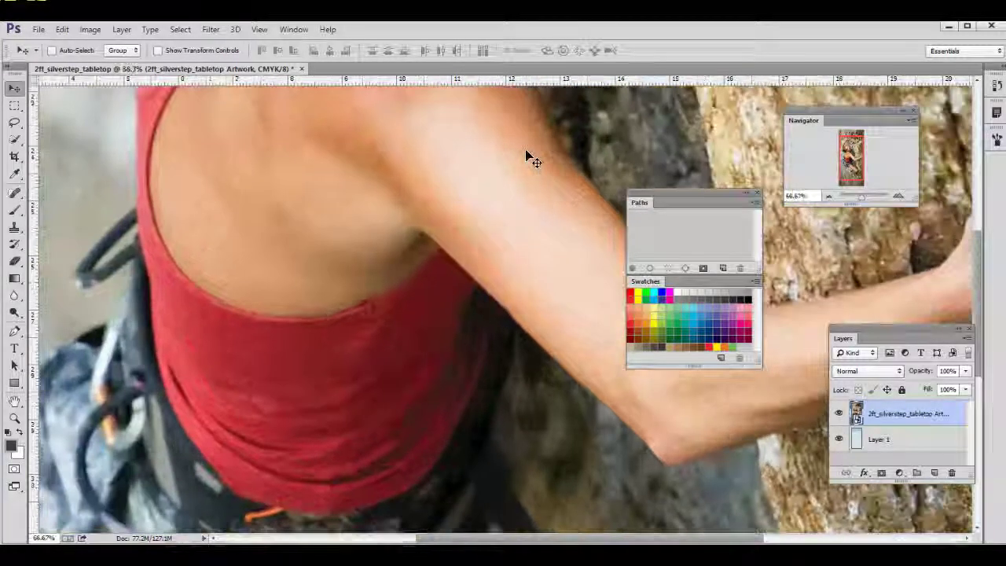
{"action": "key", "text": "ctrl+plus"}
{"action": "key", "text": "ctrl+minus"}
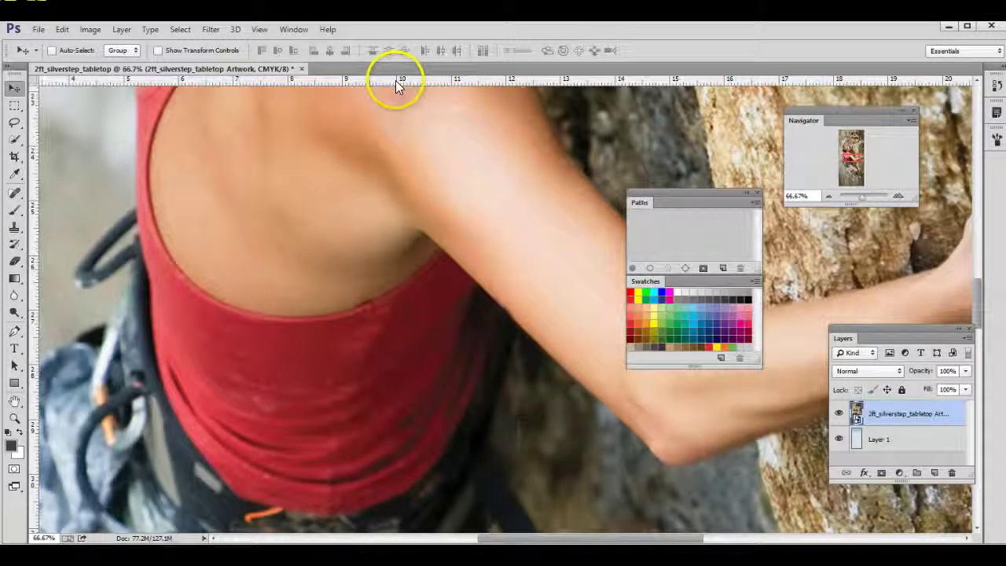
{"action": "left_click", "coordinate": [257, 29]}
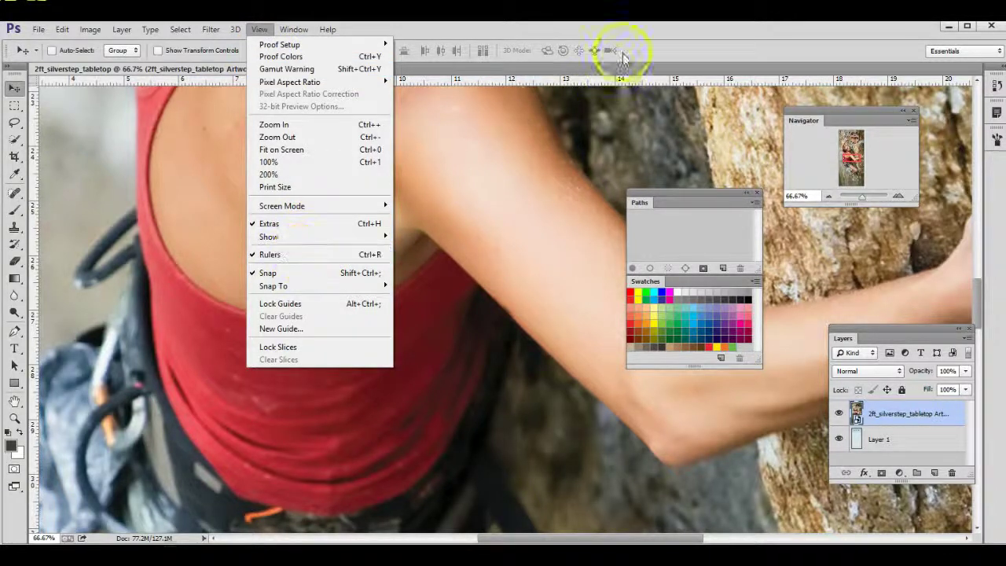
{"action": "left_click", "coordinate": [649, 45]}
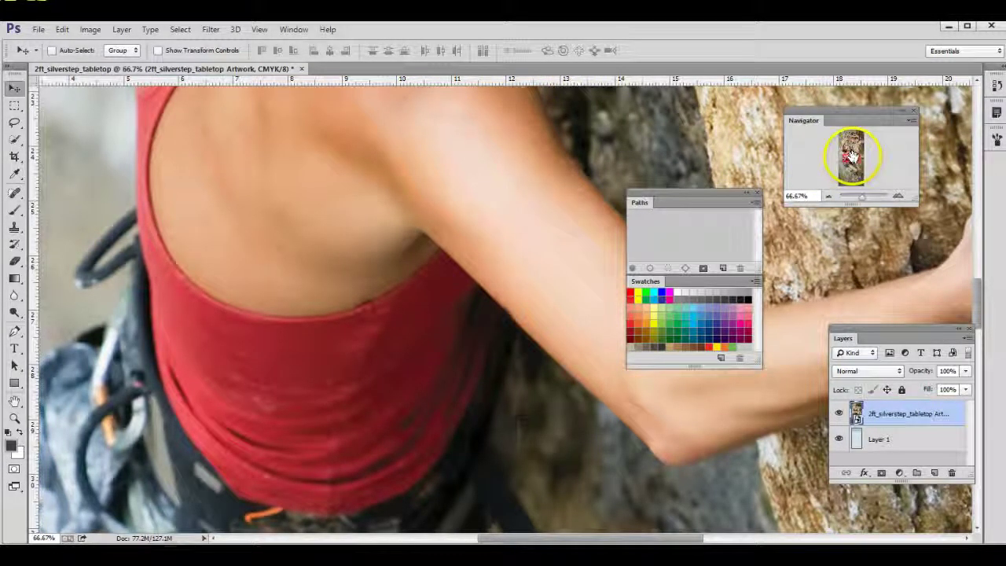
Examine the climber's face and the surrounding rock with the Navigator, and return to the full artwork view at 8.33%
{"action": "left_click", "coordinate": [291, 30]}
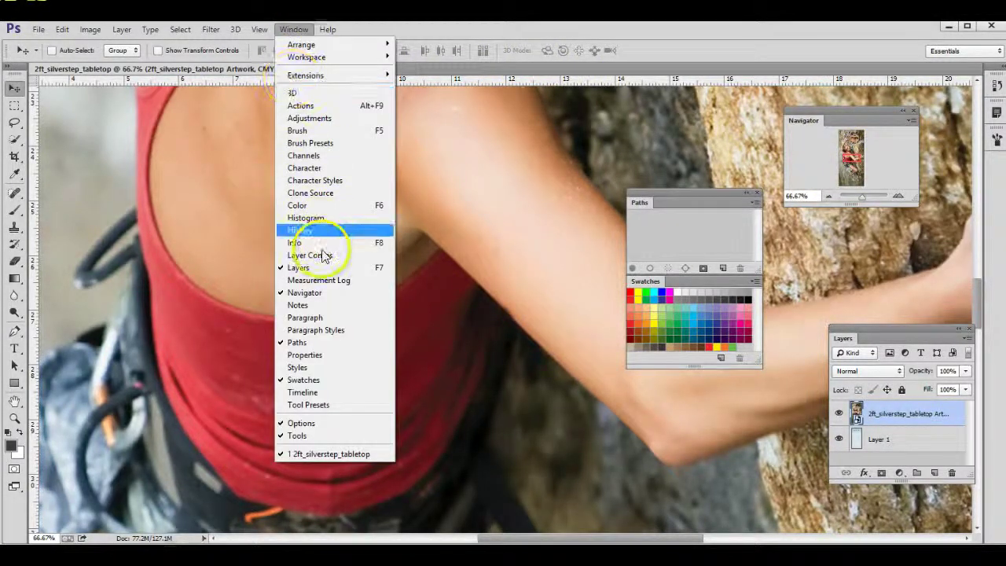
{"action": "left_click", "coordinate": [851, 156]}
{"action": "mouse_move", "coordinate": [851, 156]}
{"action": "left_mouse_down"}
{"action": "mouse_move", "coordinate": [858, 135]}
{"action": "mouse_move", "coordinate": [864, 142]}
{"action": "mouse_move", "coordinate": [849, 155]}
{"action": "mouse_move", "coordinate": [863, 161]}
{"action": "mouse_move", "coordinate": [864, 150]}
{"action": "left_mouse_up"}
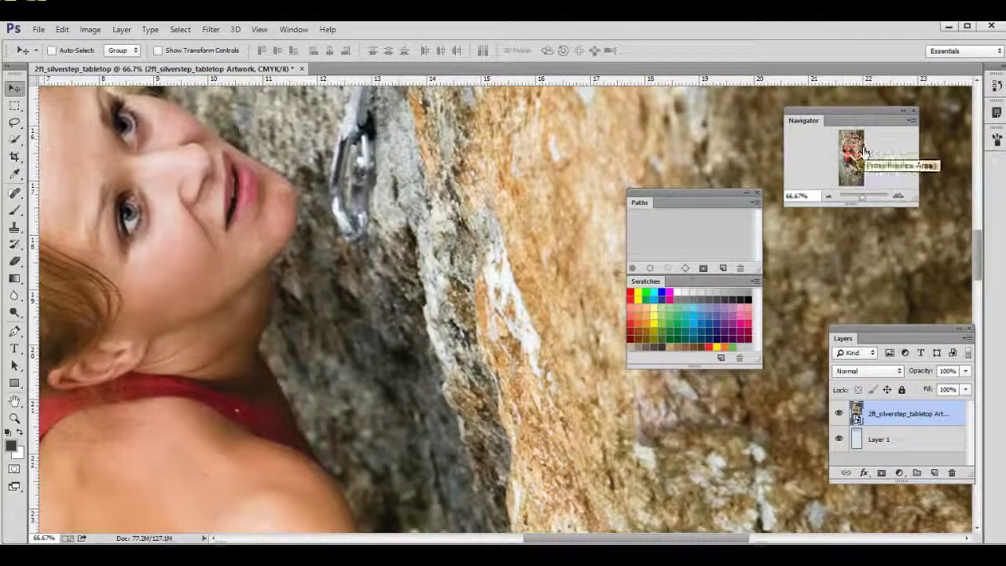
{"action": "key", "text": "ctrl+minus"}
{"action": "key", "text": "ctrl+minus"}
{"action": "key", "text": "ctrl+minus"}
{"action": "key", "text": "ctrl+minus"}
{"action": "key", "text": "ctrl+minus"}
{"action": "key", "text": "ctrl+minus"}
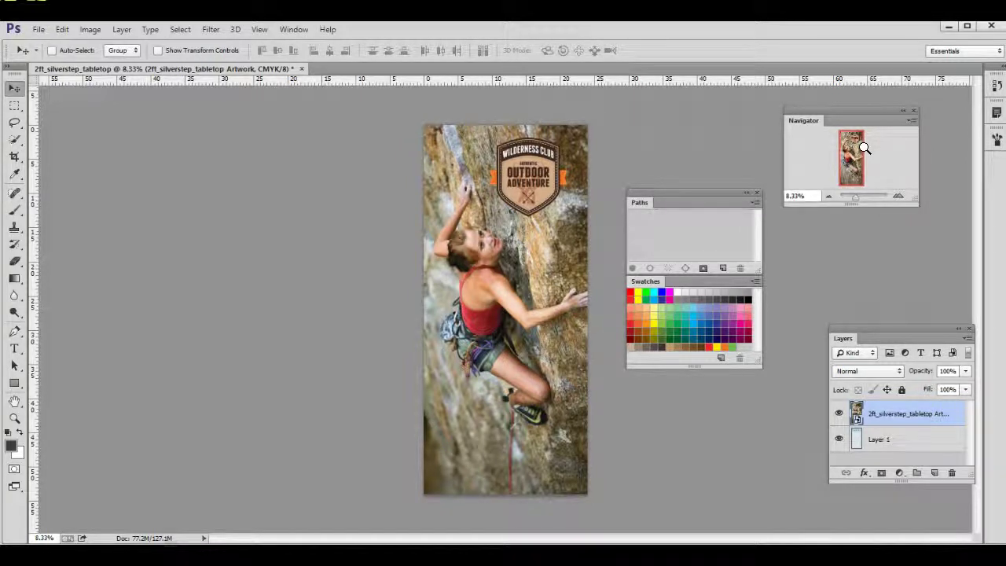
Delete the template layer, Layer 1, and flatten the image
{"action": "left_click", "coordinate": [896, 438]}
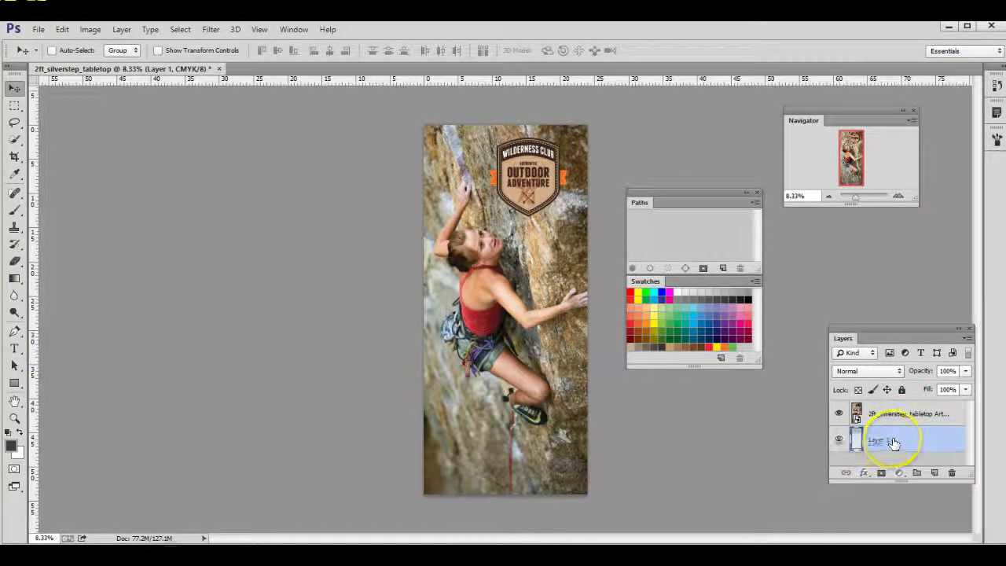
{"action": "left_click_drag", "start_coordinate": [894, 441], "coordinate": [952, 473]}
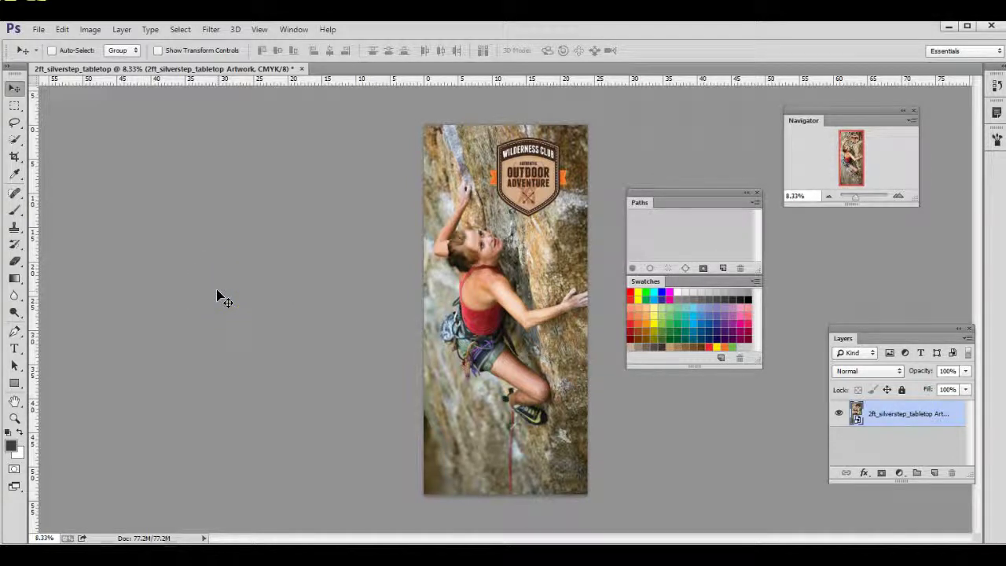
{"action": "left_click", "coordinate": [124, 32]}
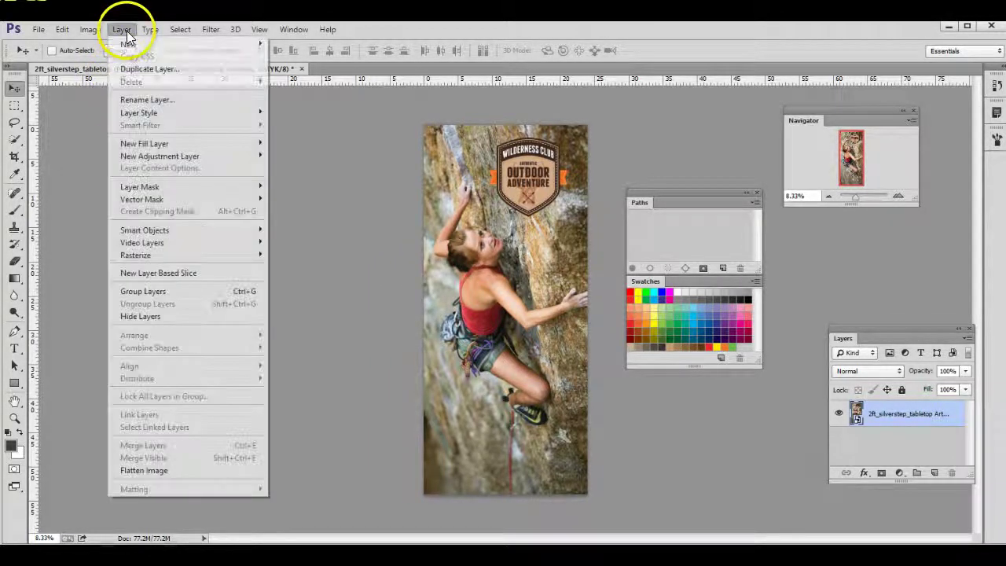
{"action": "left_click", "coordinate": [168, 470]}
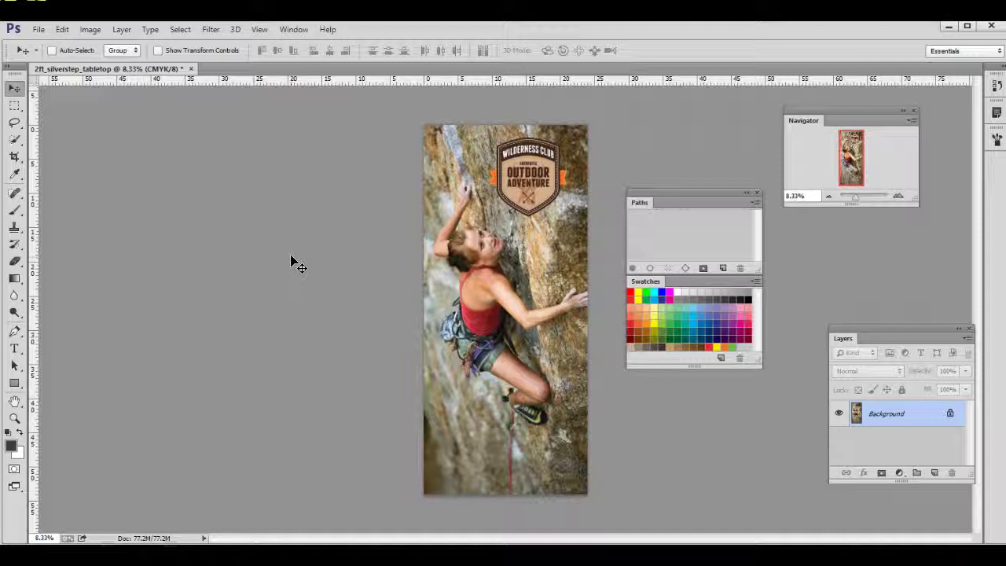
{"action": "left_click", "coordinate": [37, 29]}
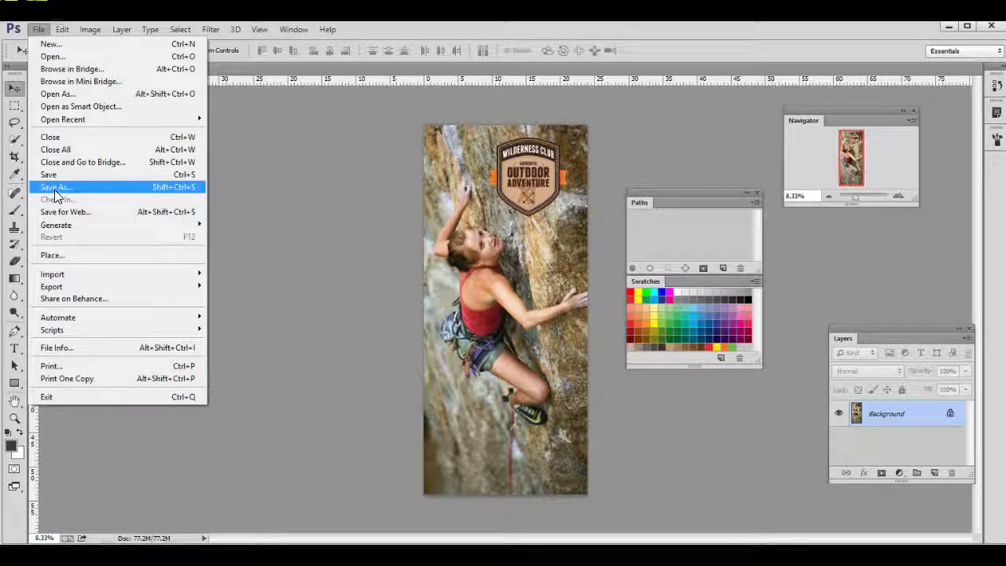
{"action": "left_click", "coordinate": [353, 265]}
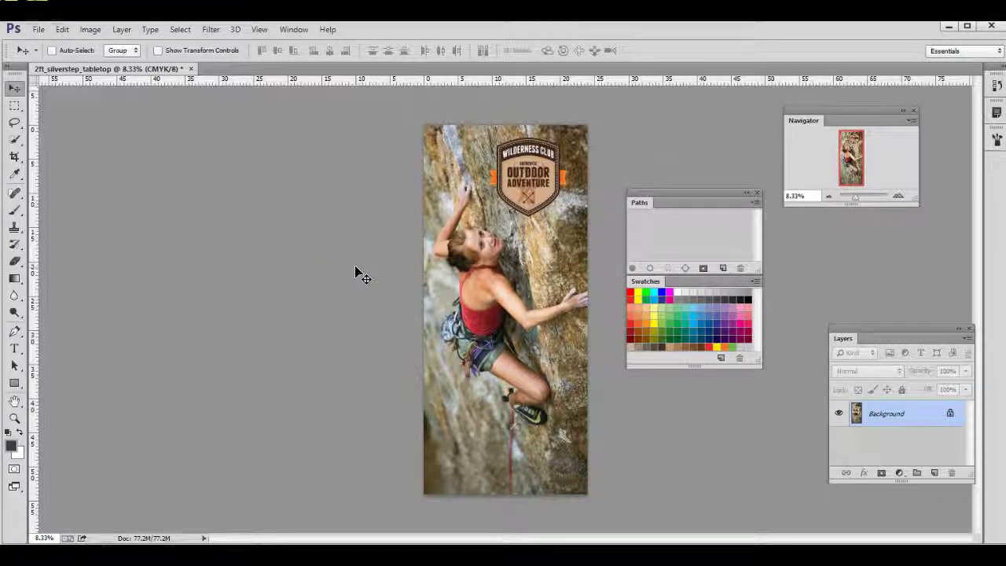
{"action": "left_click", "coordinate": [359, 378]}
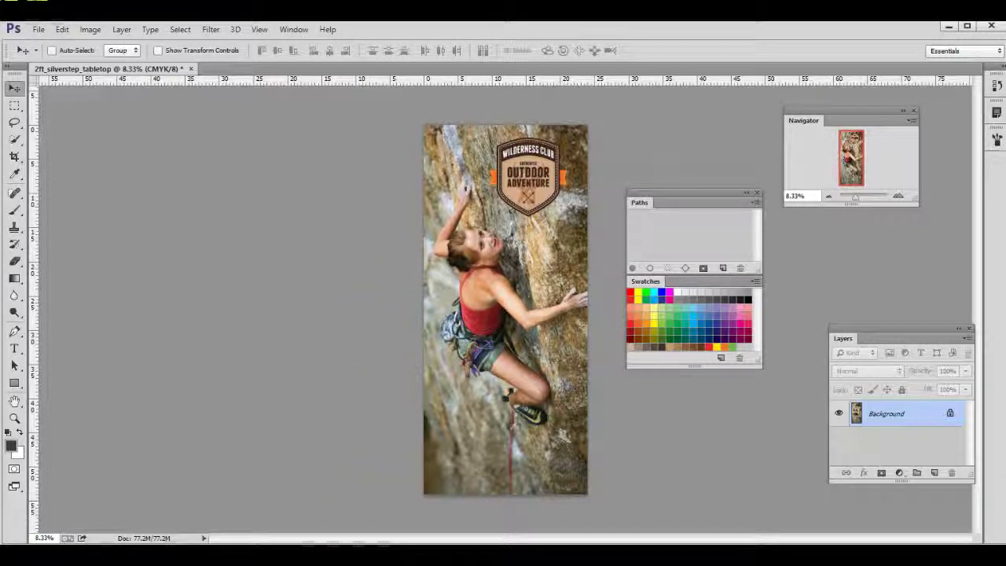